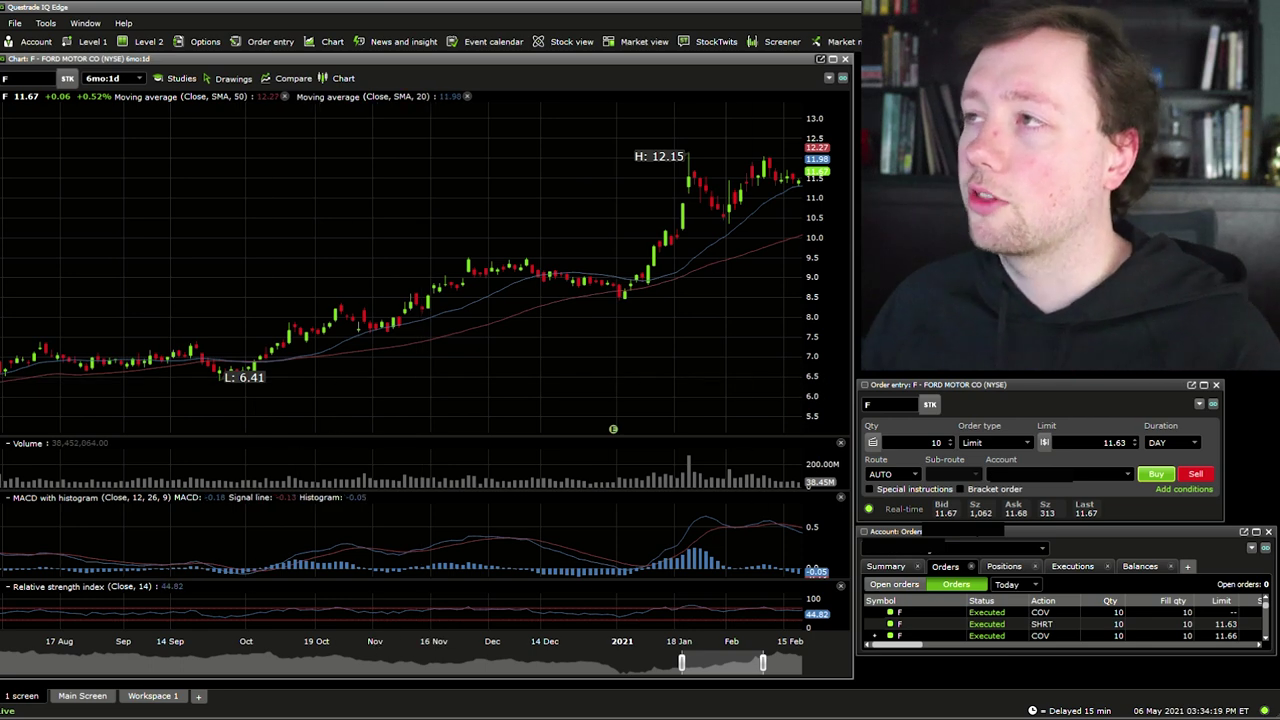
{"action": "left_click", "coordinate": [1045, 387]}
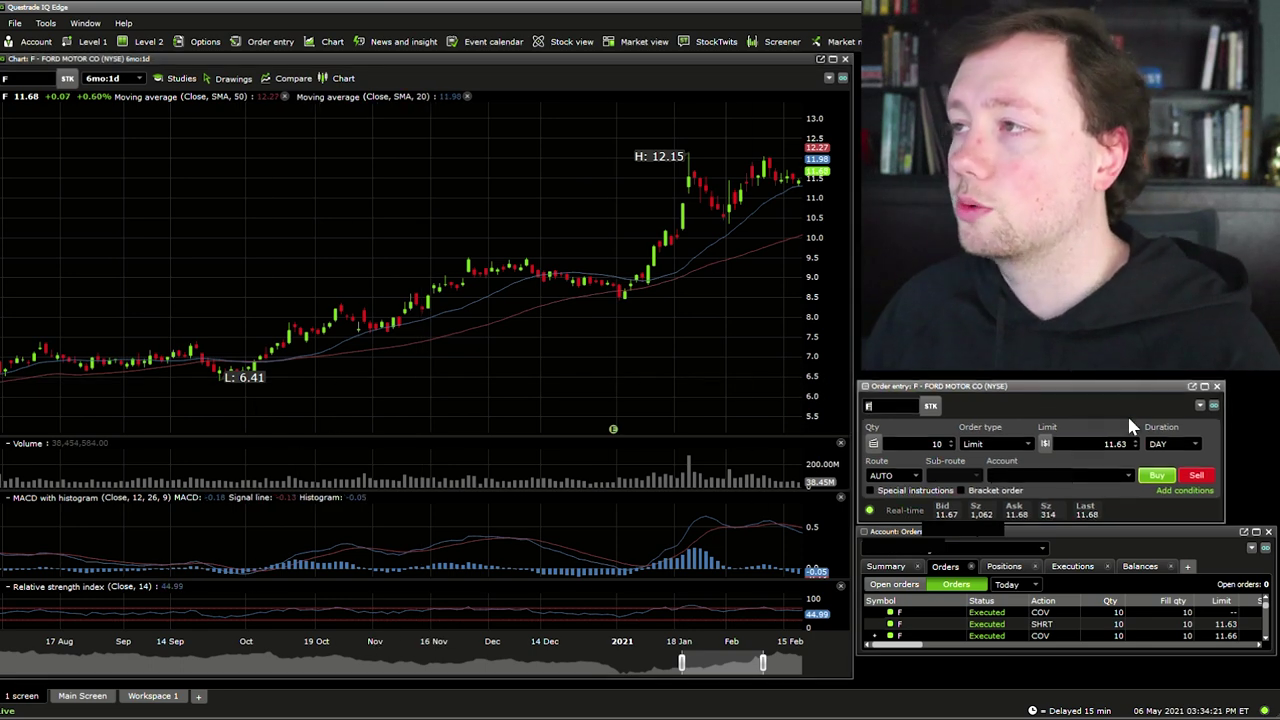
{"action": "left_click", "coordinate": [1124, 546]}
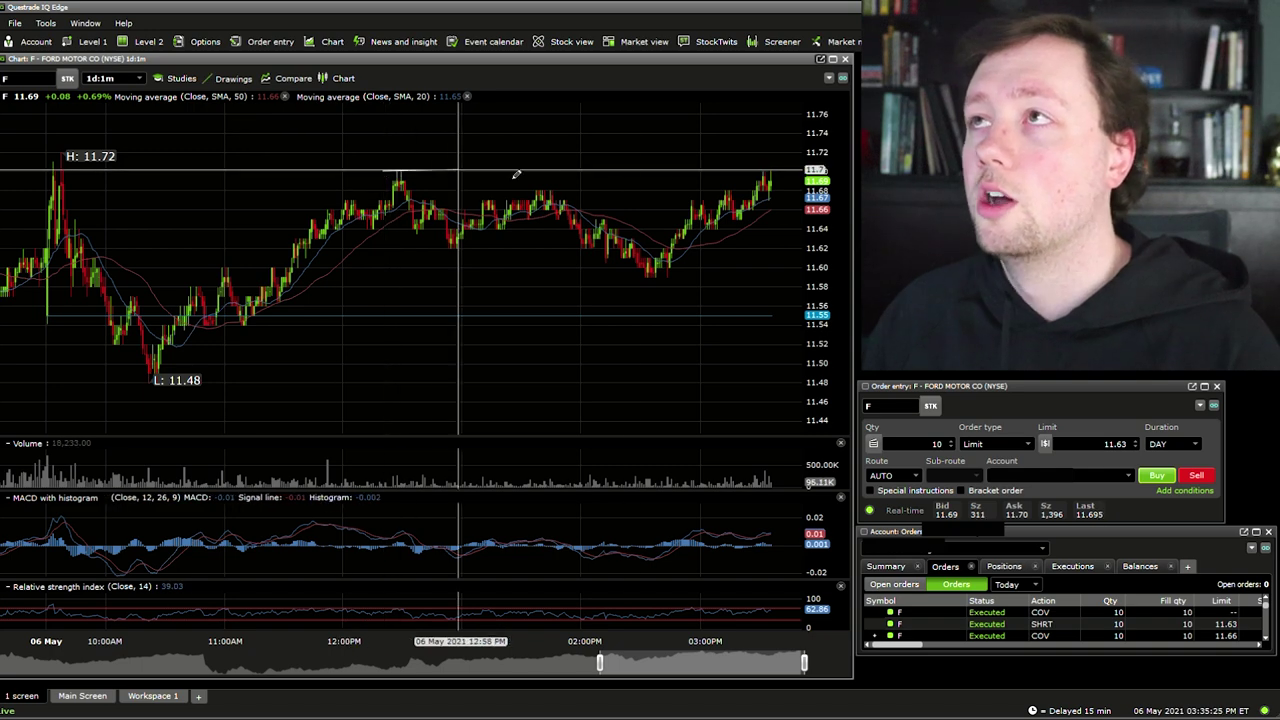
Step: Draw trendlines on the one-minute Ford chart: resistance at 11.70, rising support from the 11.48 low, and lines along the afternoon pullback and recovery
{"action": "left_click_drag", "start_coordinate": [516, 175], "coordinate": [790, 171]}
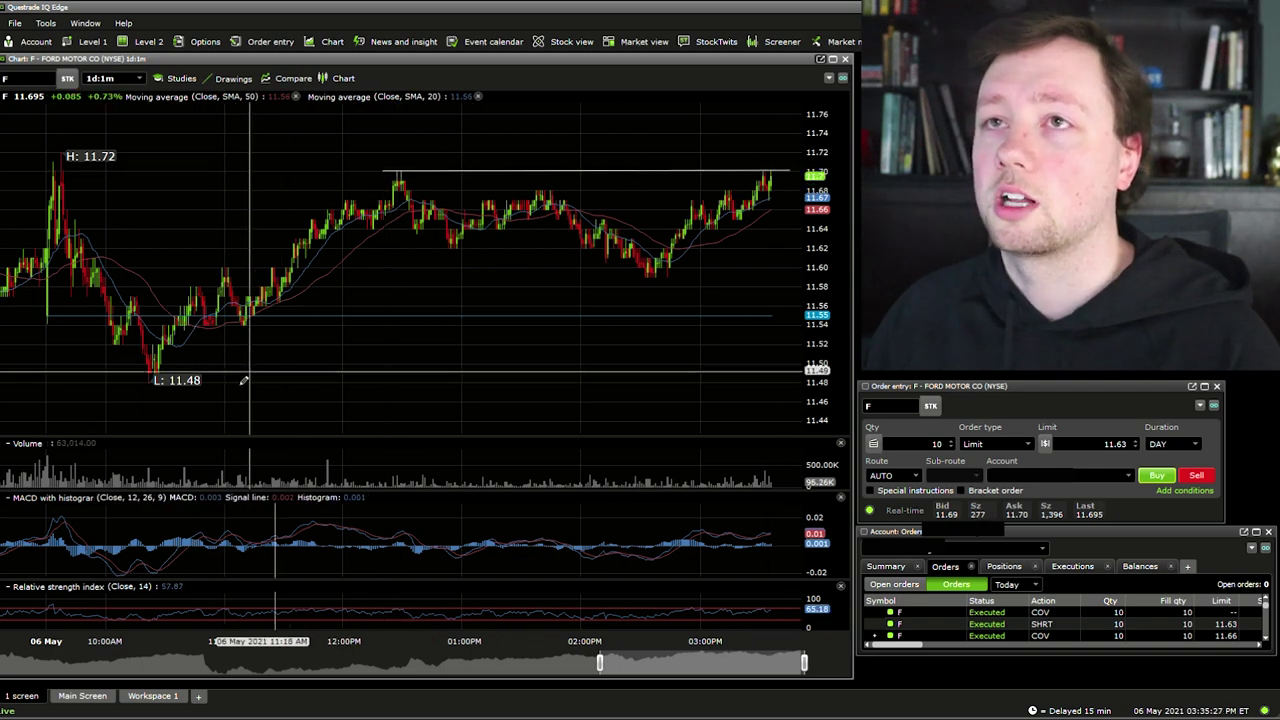
{"action": "mouse_move", "coordinate": [157, 378]}
{"action": "left_mouse_down"}
{"action": "mouse_move", "coordinate": [323, 271]}
{"action": "mouse_move", "coordinate": [389, 188]}
{"action": "mouse_move", "coordinate": [408, 214]}
{"action": "left_mouse_up"}
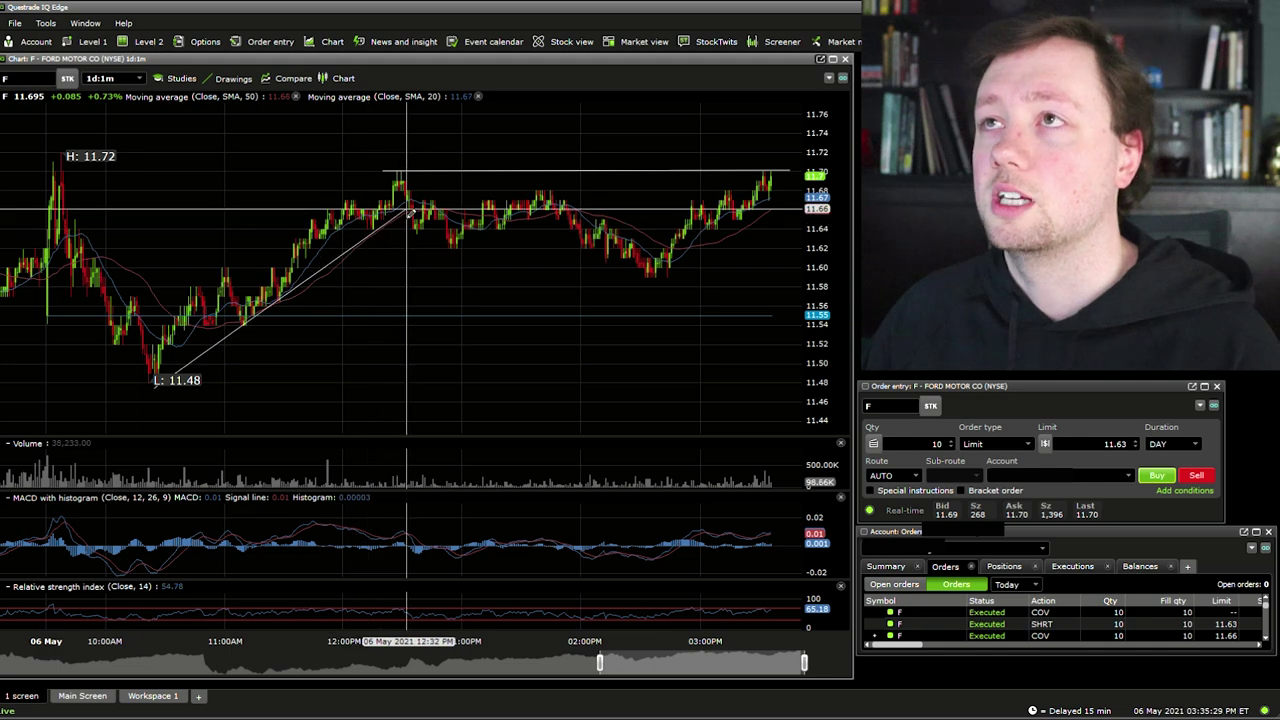
{"action": "mouse_move", "coordinate": [548, 190]}
{"action": "left_mouse_down"}
{"action": "mouse_move", "coordinate": [688, 270]}
{"action": "mouse_move", "coordinate": [665, 280]}
{"action": "mouse_move", "coordinate": [776, 188]}
{"action": "left_mouse_up"}
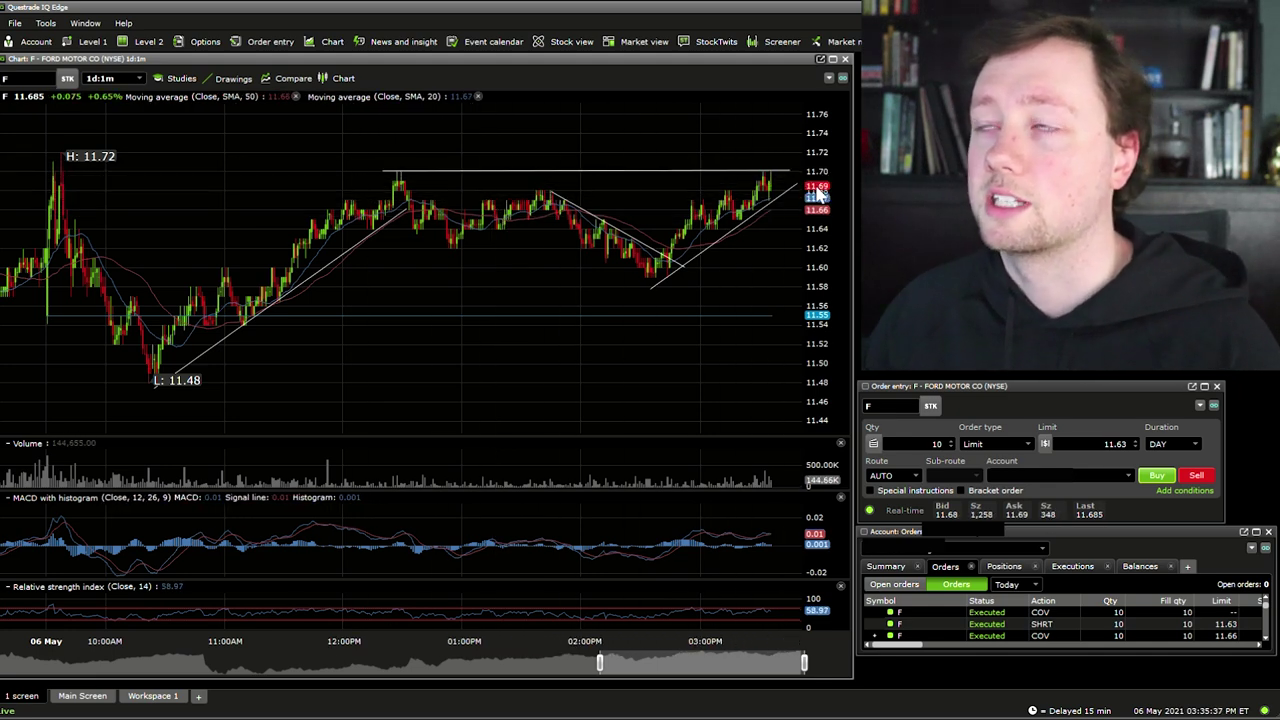
Step: Change the order type of the 10-share F order to Market
{"action": "left_click_drag", "start_coordinate": [607, 662], "coordinate": [752, 662]}
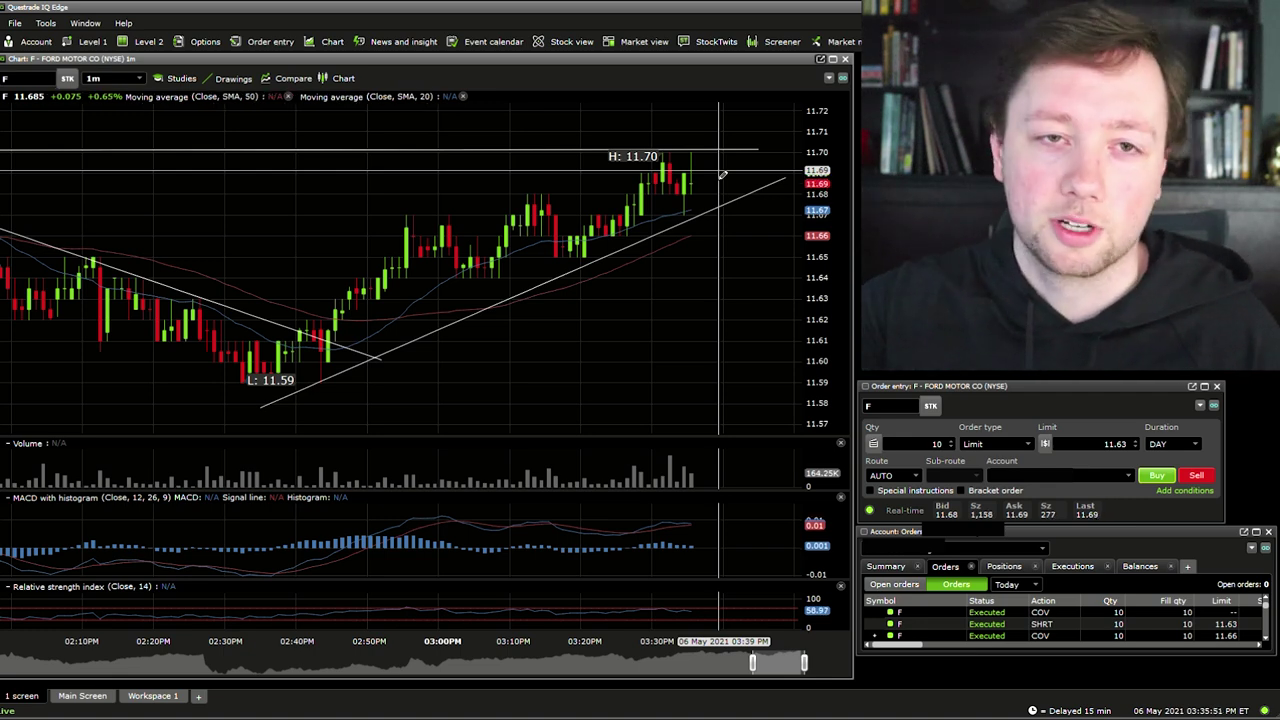
{"action": "left_click", "coordinate": [869, 405]}
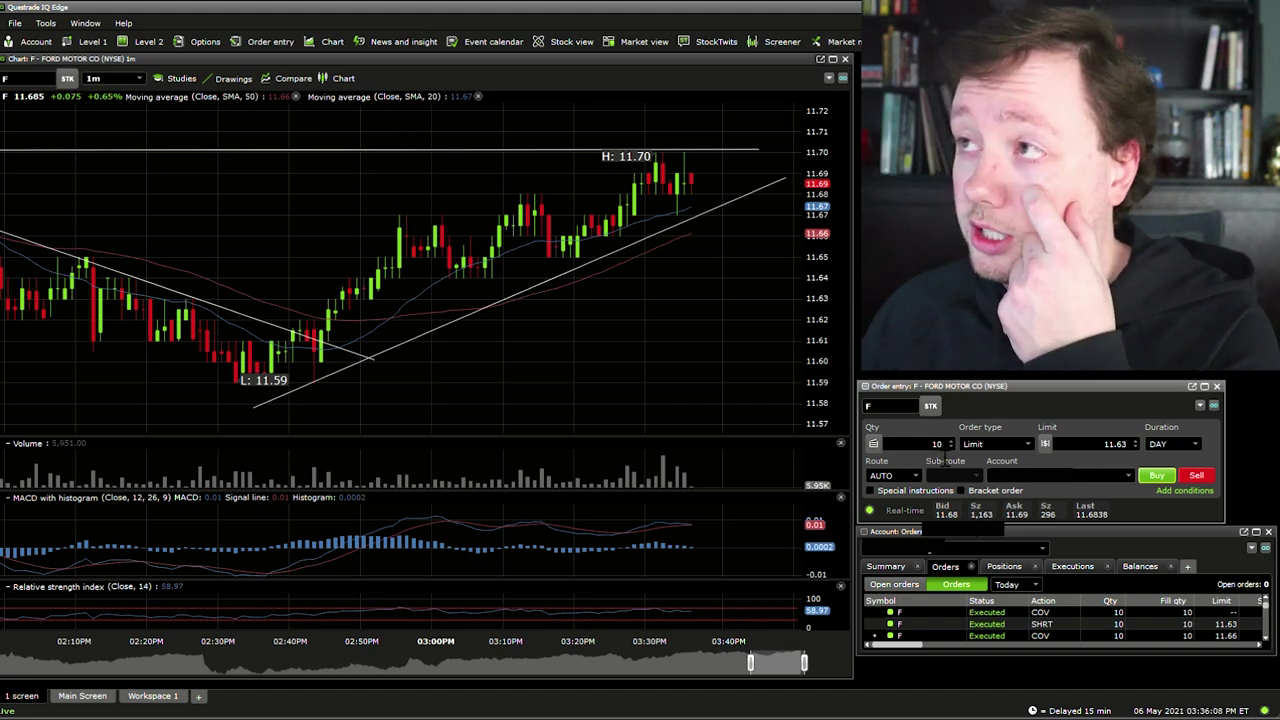
{"action": "left_click", "coordinate": [1022, 444]}
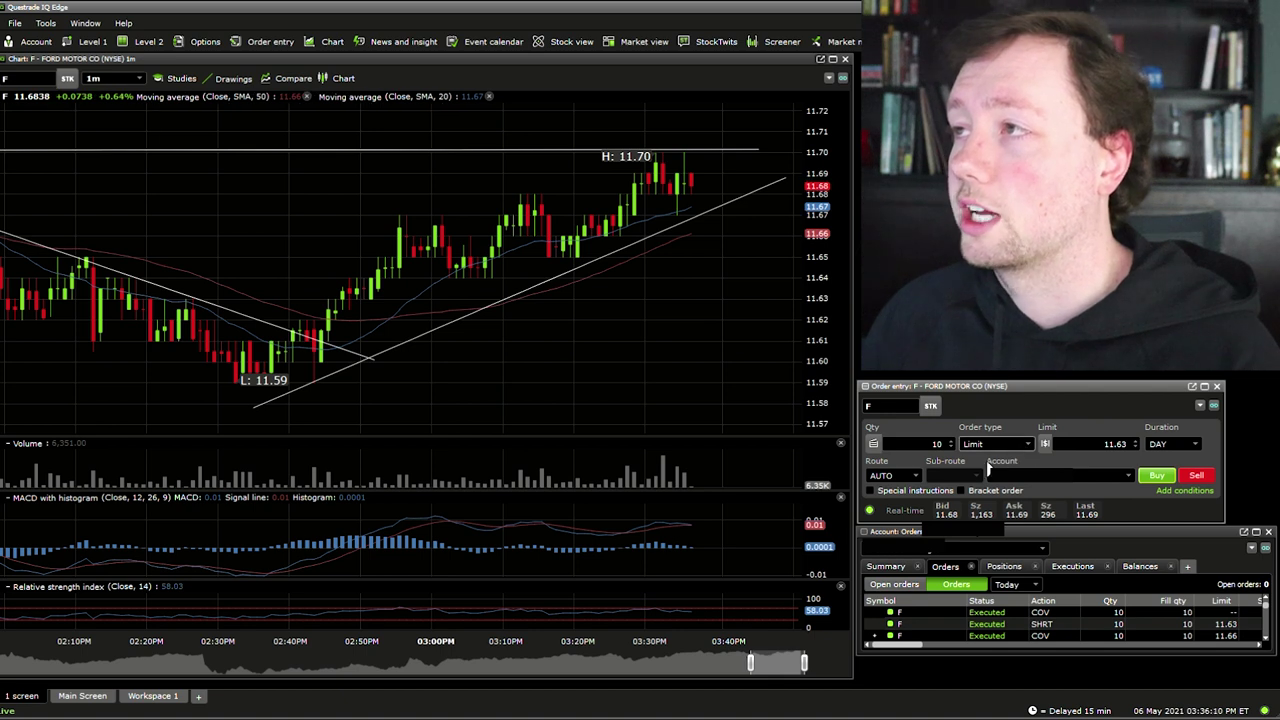
{"action": "left_click", "coordinate": [988, 463]}
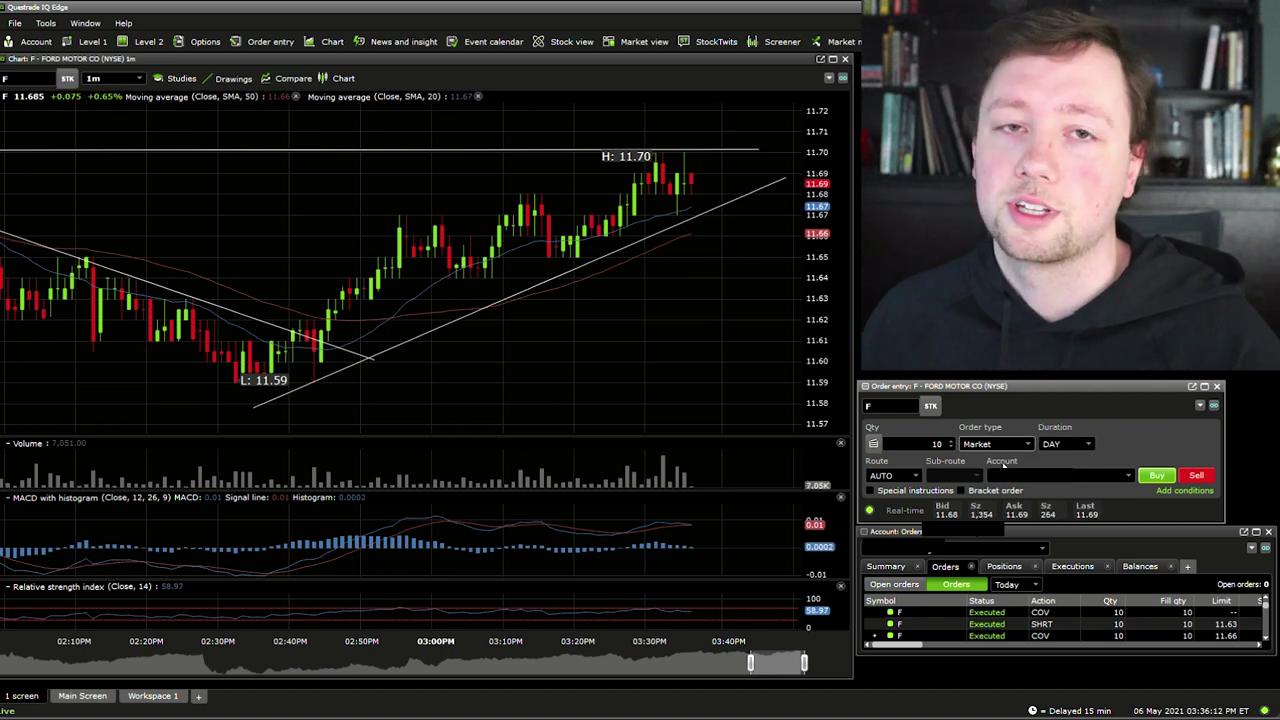
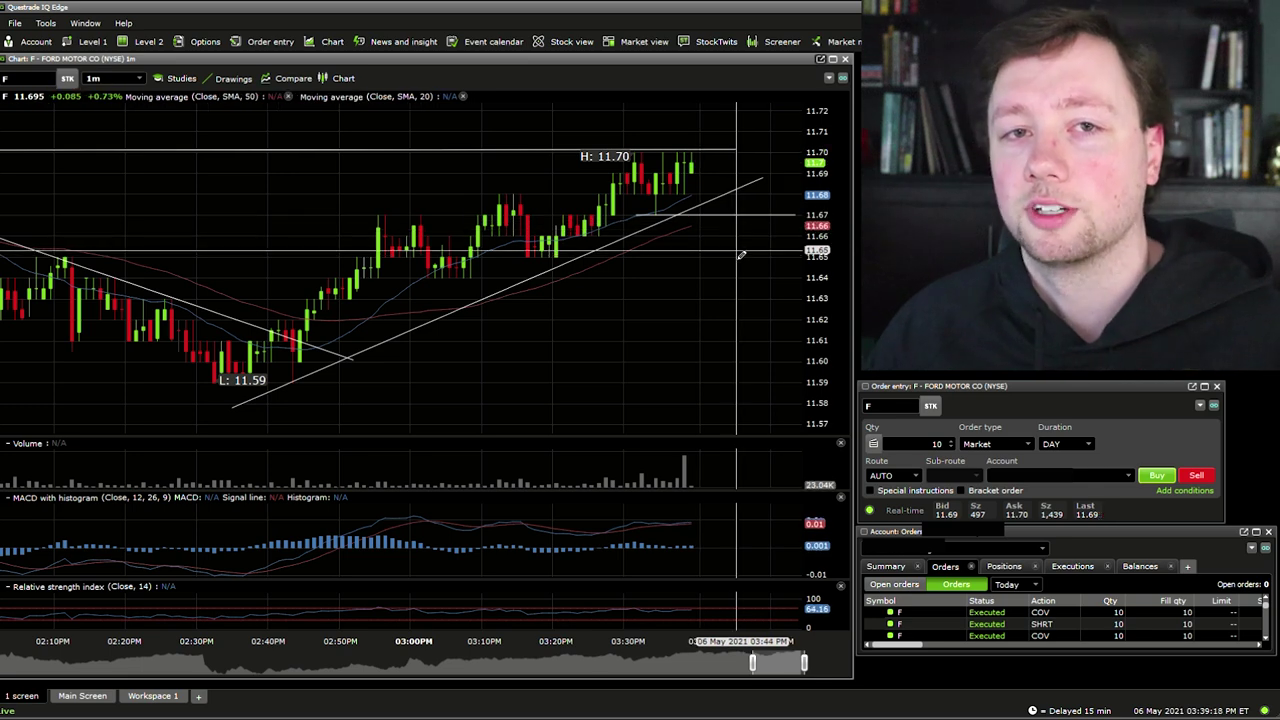
Step: Place a 10-share sell-short Stop order on F with a stop price of 11.67
{"action": "left_click", "coordinate": [985, 483]}
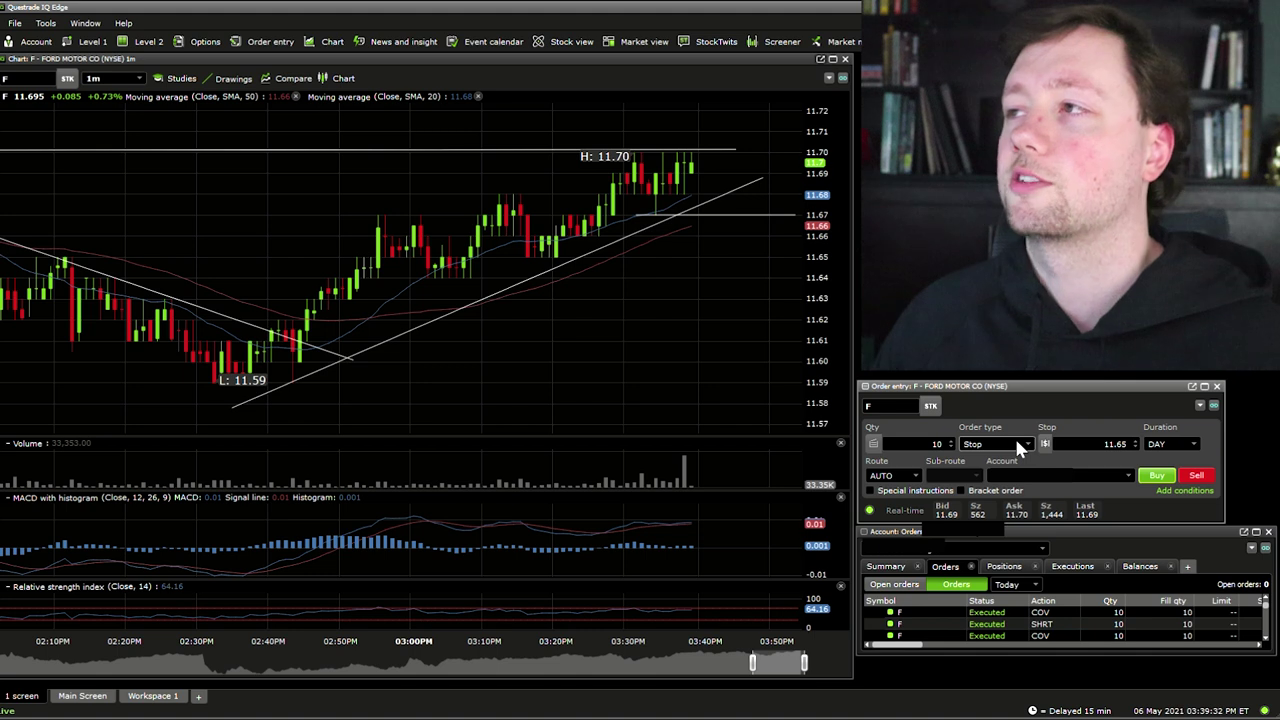
{"action": "left_click", "coordinate": [1127, 443]}
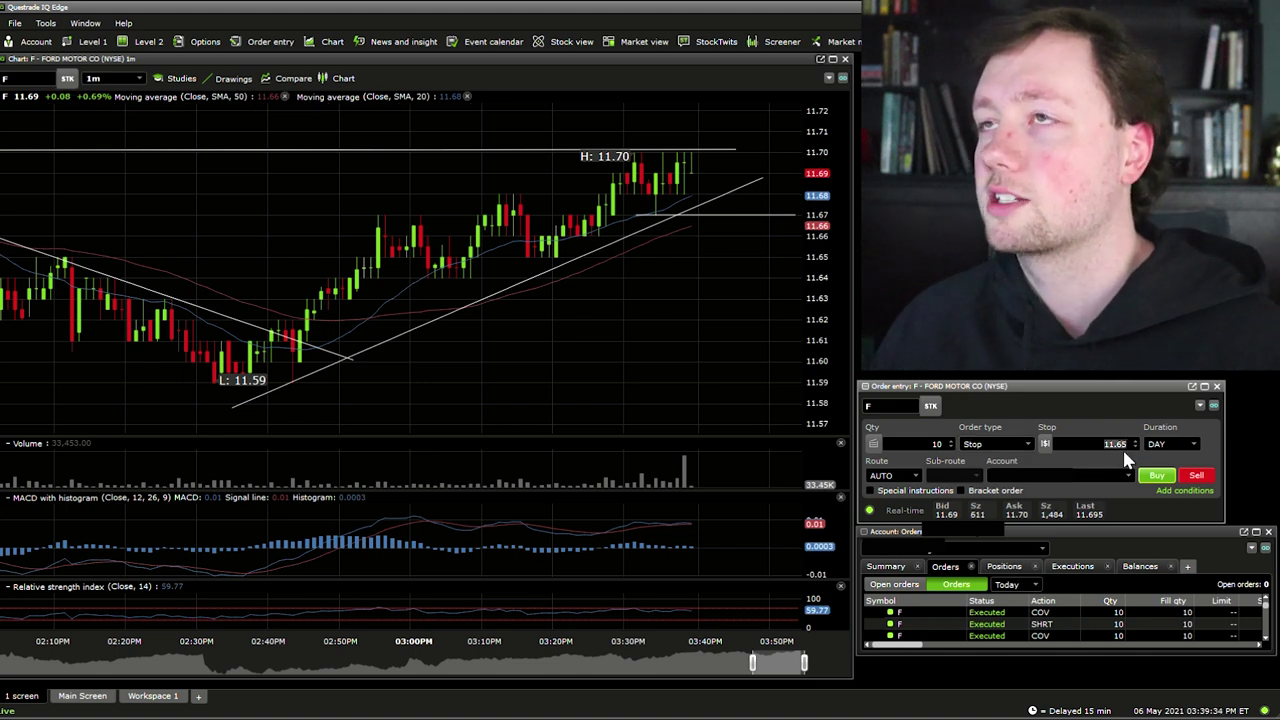
{"action": "type", "text": "11"}
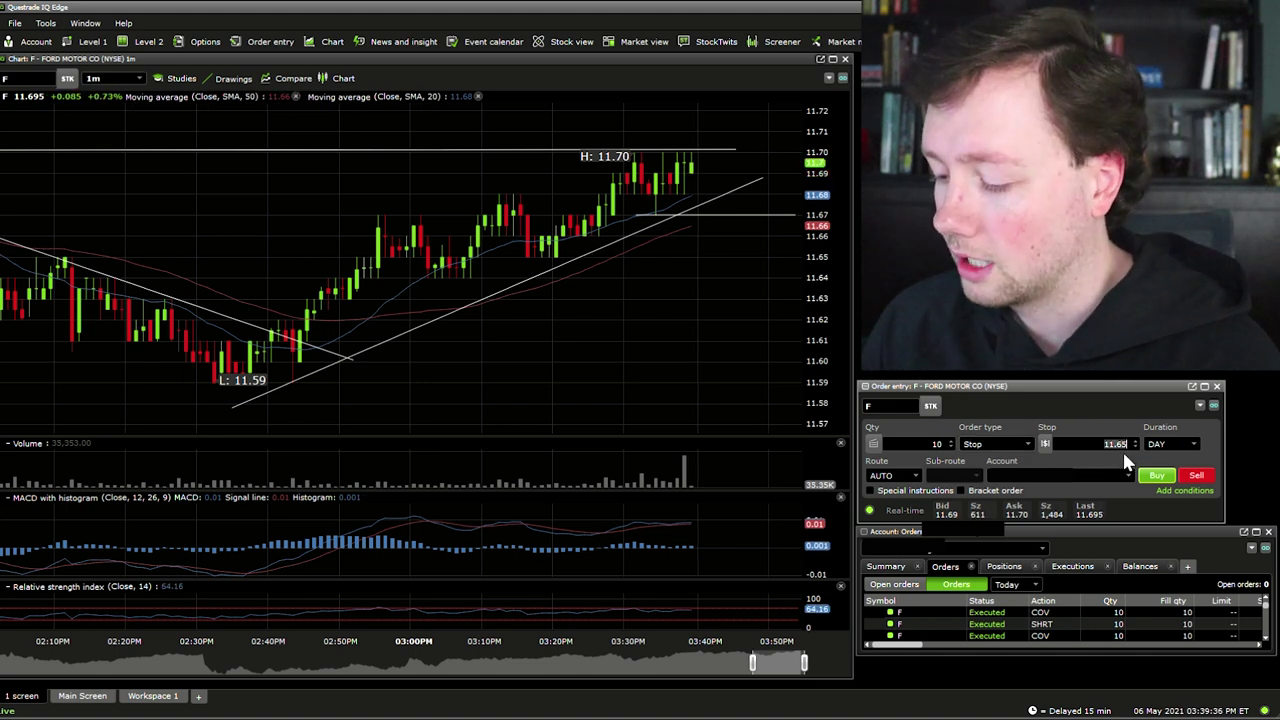
{"action": "type", "text": ".67"}
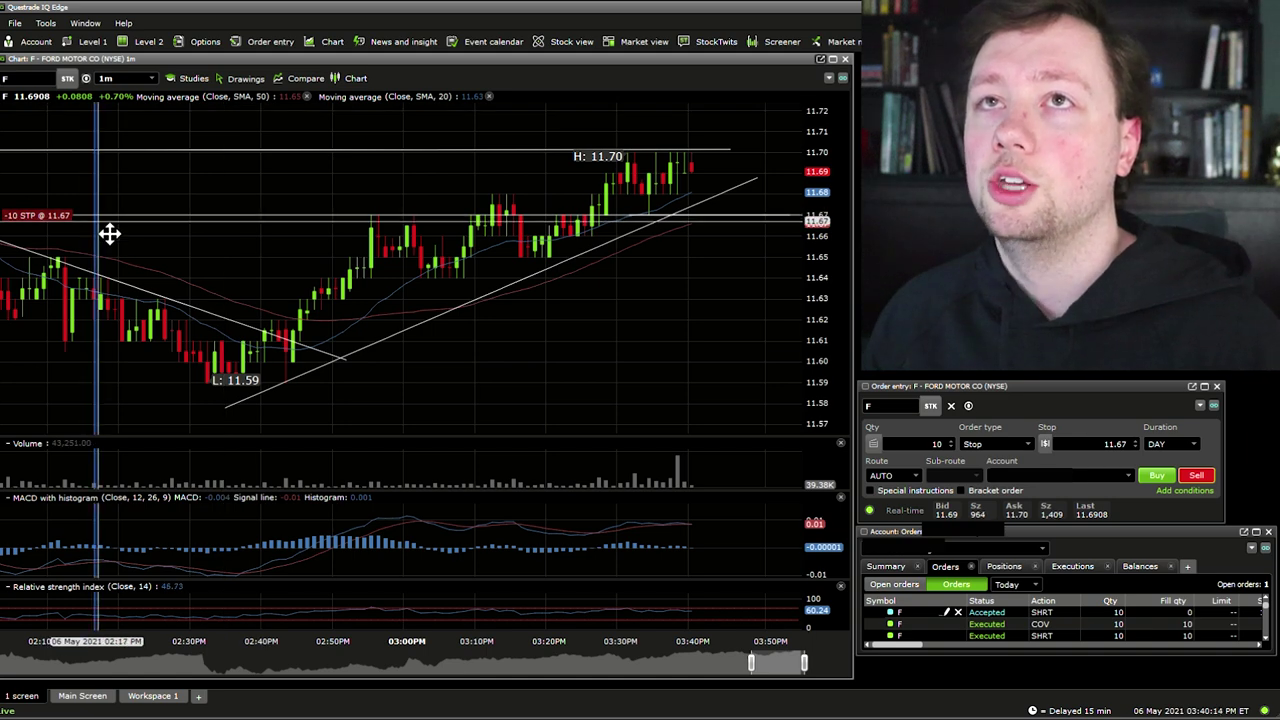
Step: Try to move the pending short stop order to 11.65 on the chart, and cancel that order
{"action": "left_click_drag", "start_coordinate": [100, 227], "coordinate": [125, 266]}
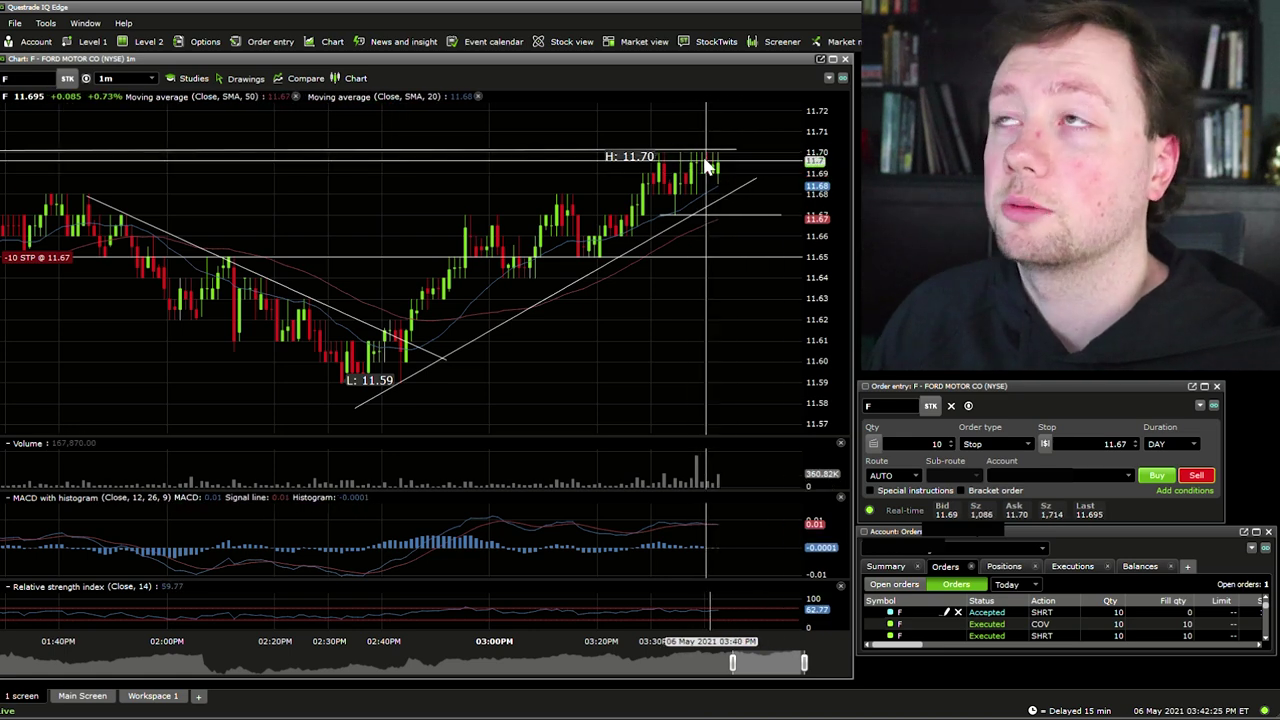
{"action": "left_click_drag", "start_coordinate": [741, 664], "coordinate": [655, 667]}
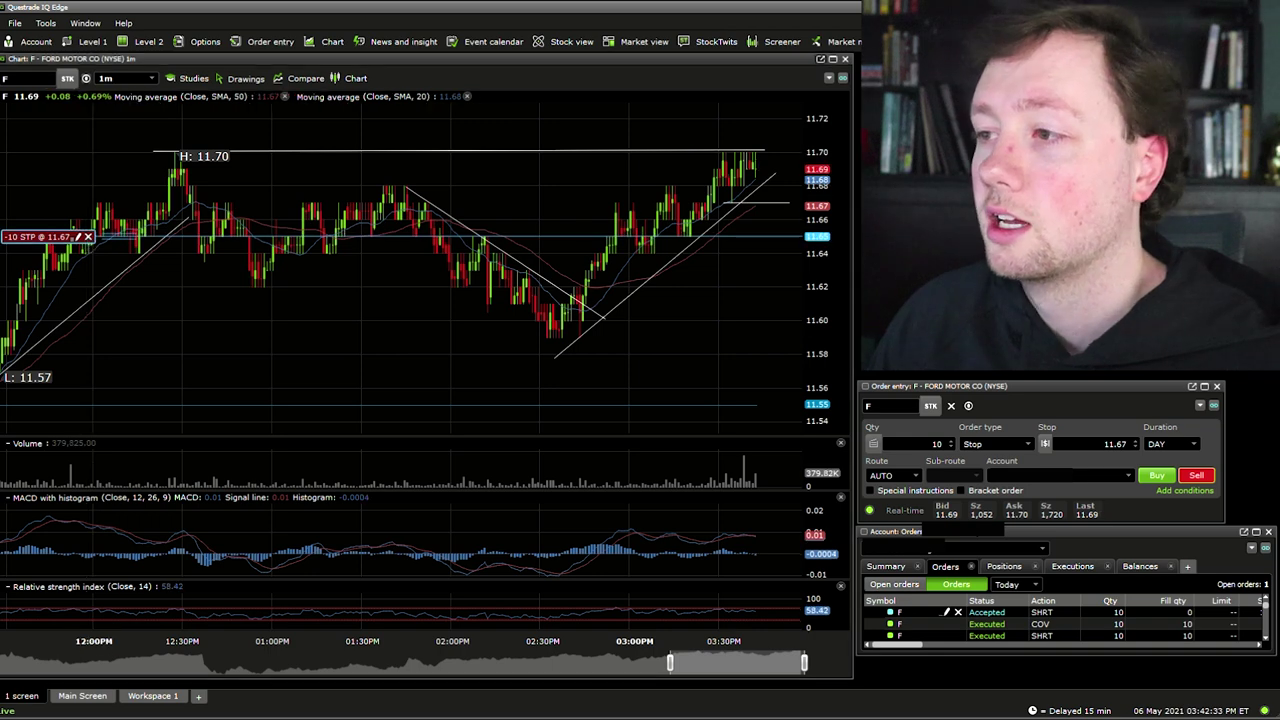
{"action": "left_click", "coordinate": [88, 237]}
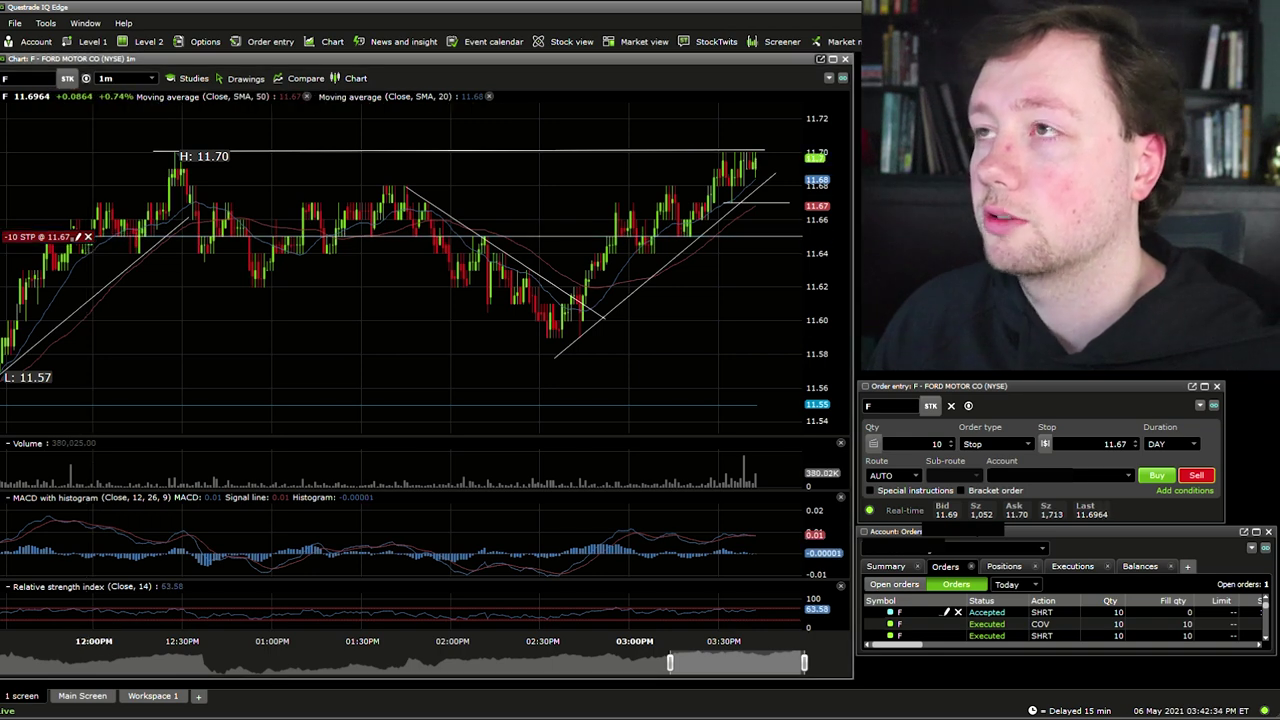
Step: Place a new 10-share sell-short stop order on F with a stop price of 11.69
{"action": "left_click", "coordinate": [1135, 445]}
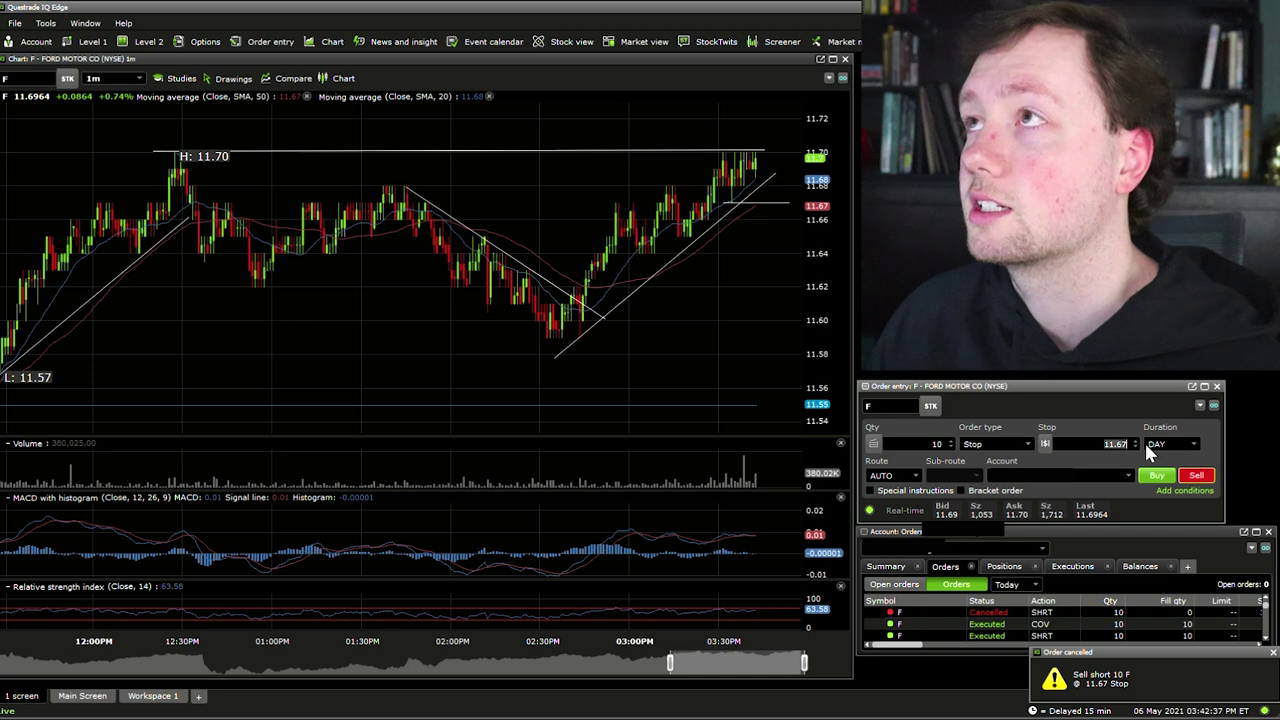
{"action": "type", "text": "11."}
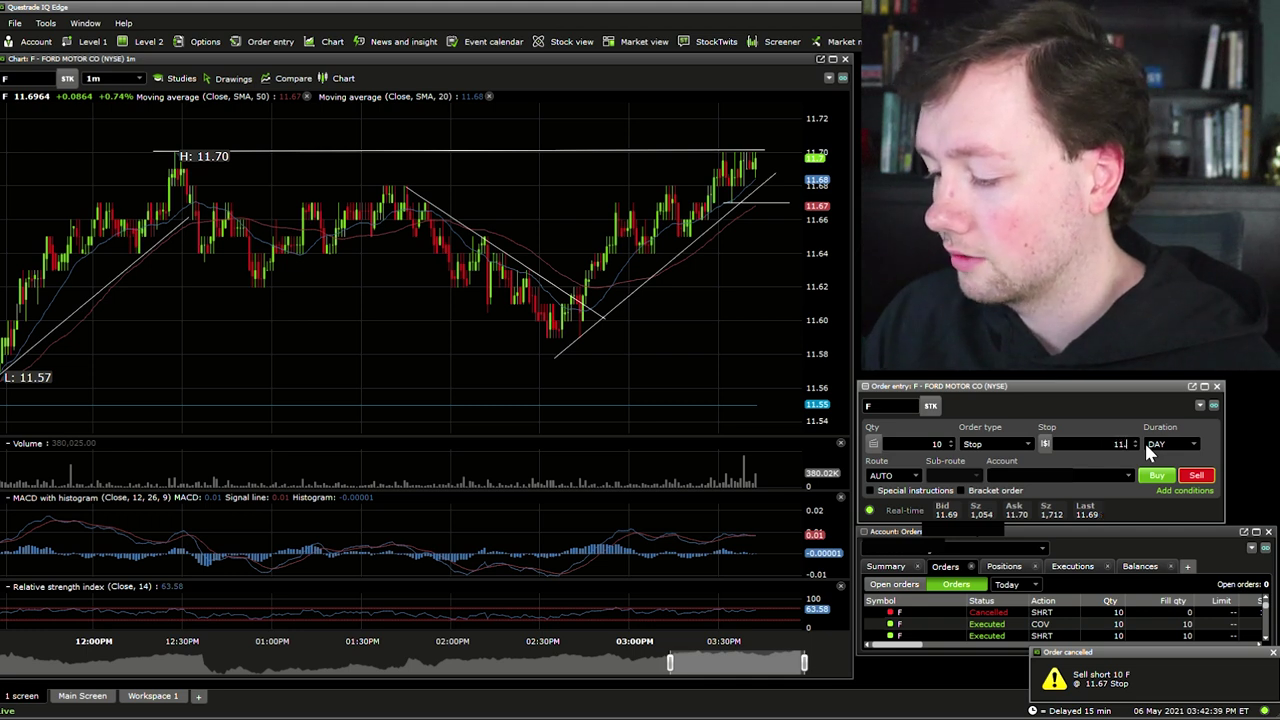
{"action": "type", "text": "69"}
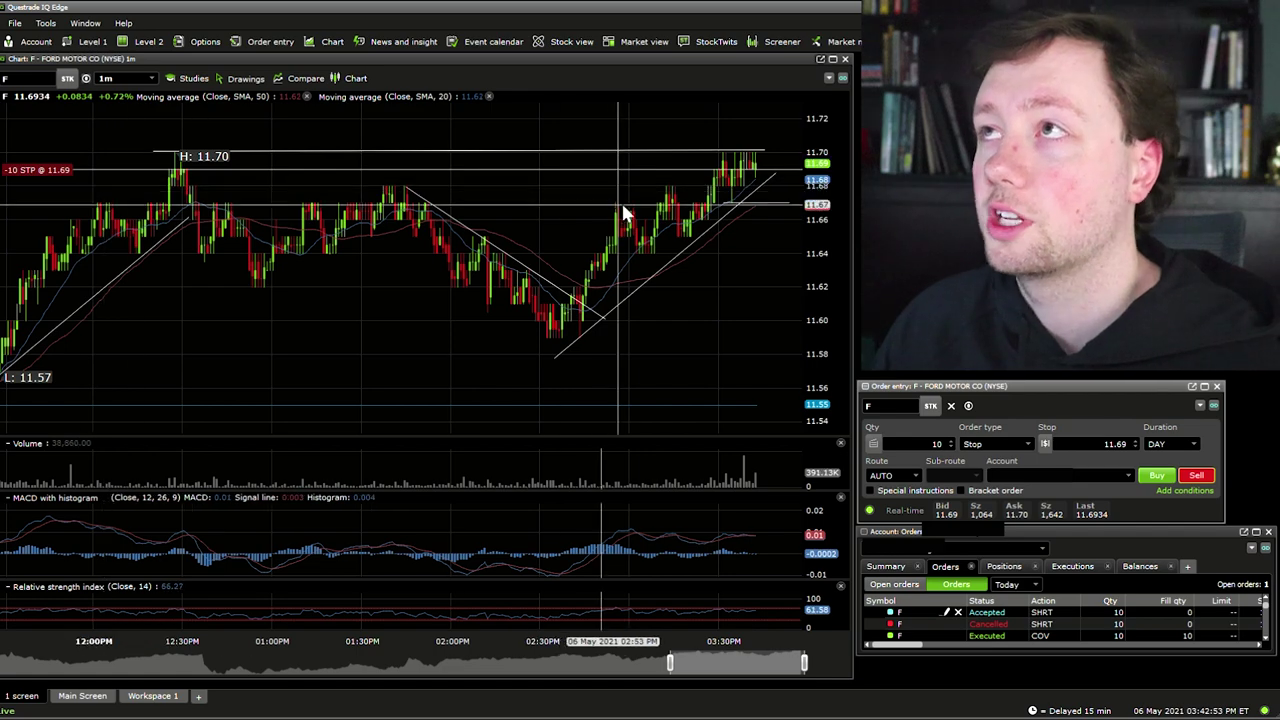
Step: Delete the short horizontal line at 11.67 from the chart
{"action": "left_click_drag", "start_coordinate": [681, 664], "coordinate": [800, 661]}
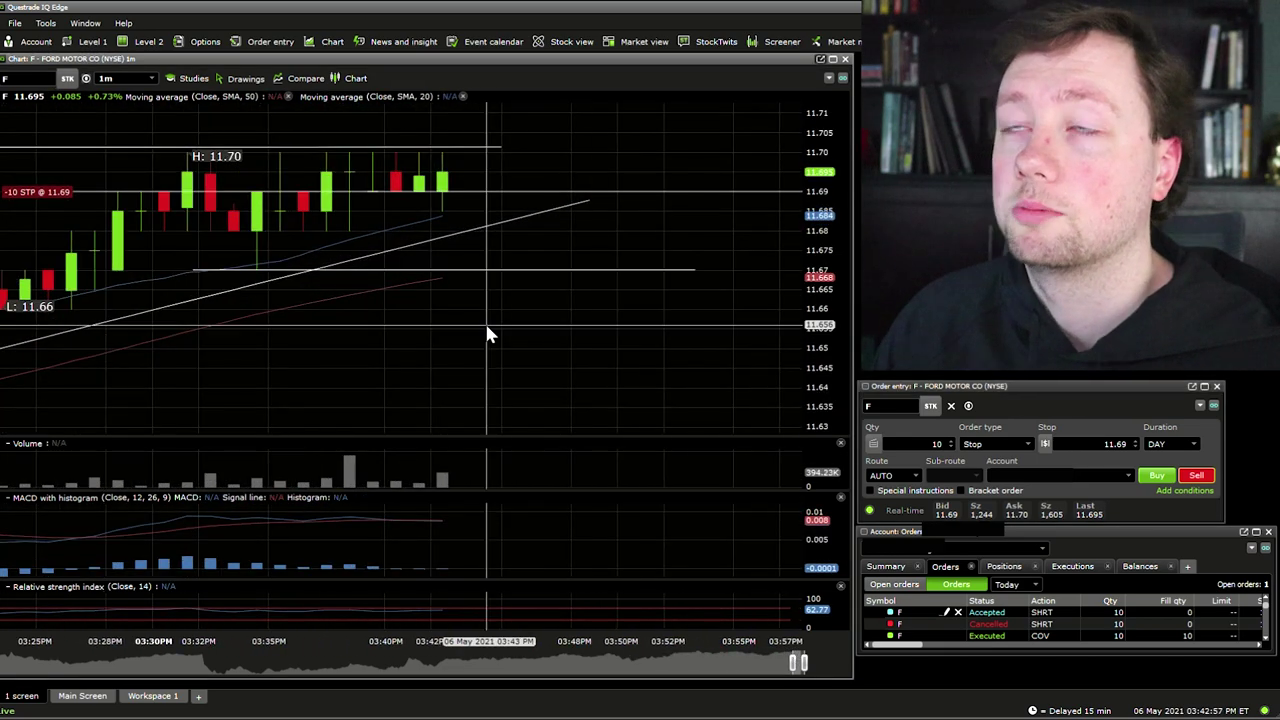
{"action": "mouse_move", "coordinate": [613, 352]}
{"action": "left_mouse_down"}
{"action": "mouse_move", "coordinate": [444, 204]}
{"action": "mouse_move", "coordinate": [418, 197]}
{"action": "mouse_move", "coordinate": [488, 200]}
{"action": "left_mouse_up"}
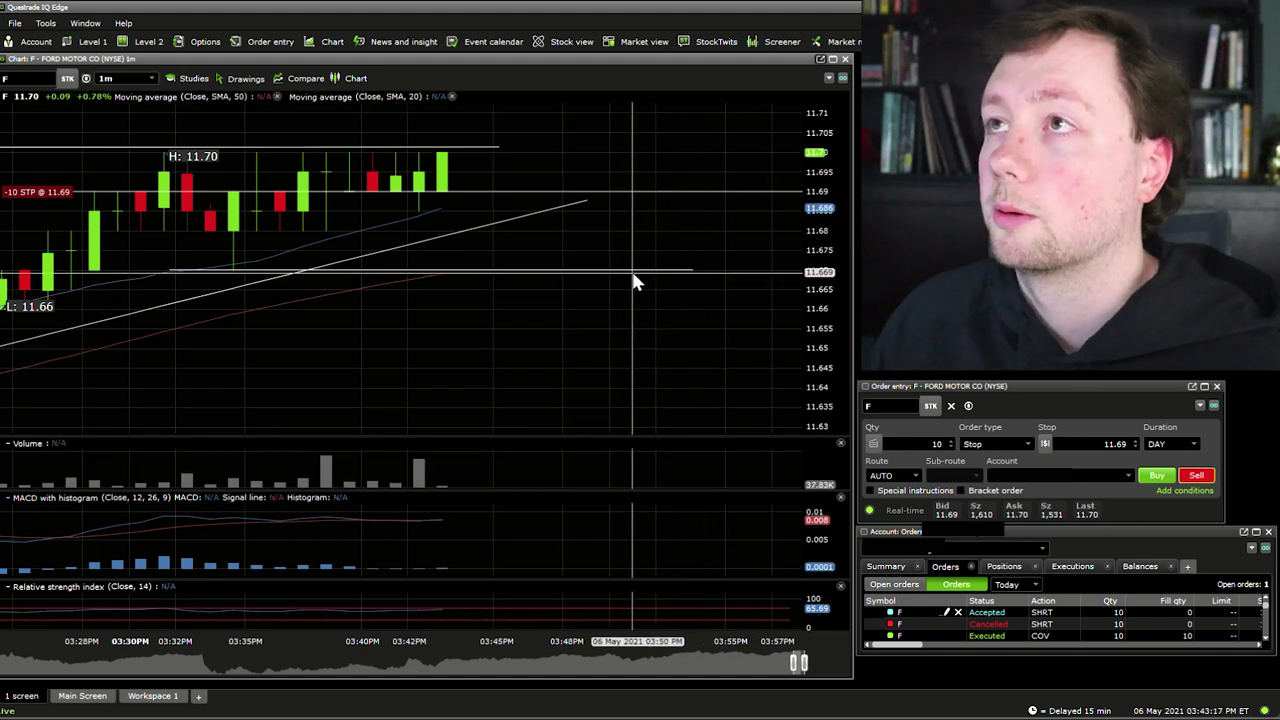
{"action": "key", "text": "Delete"}
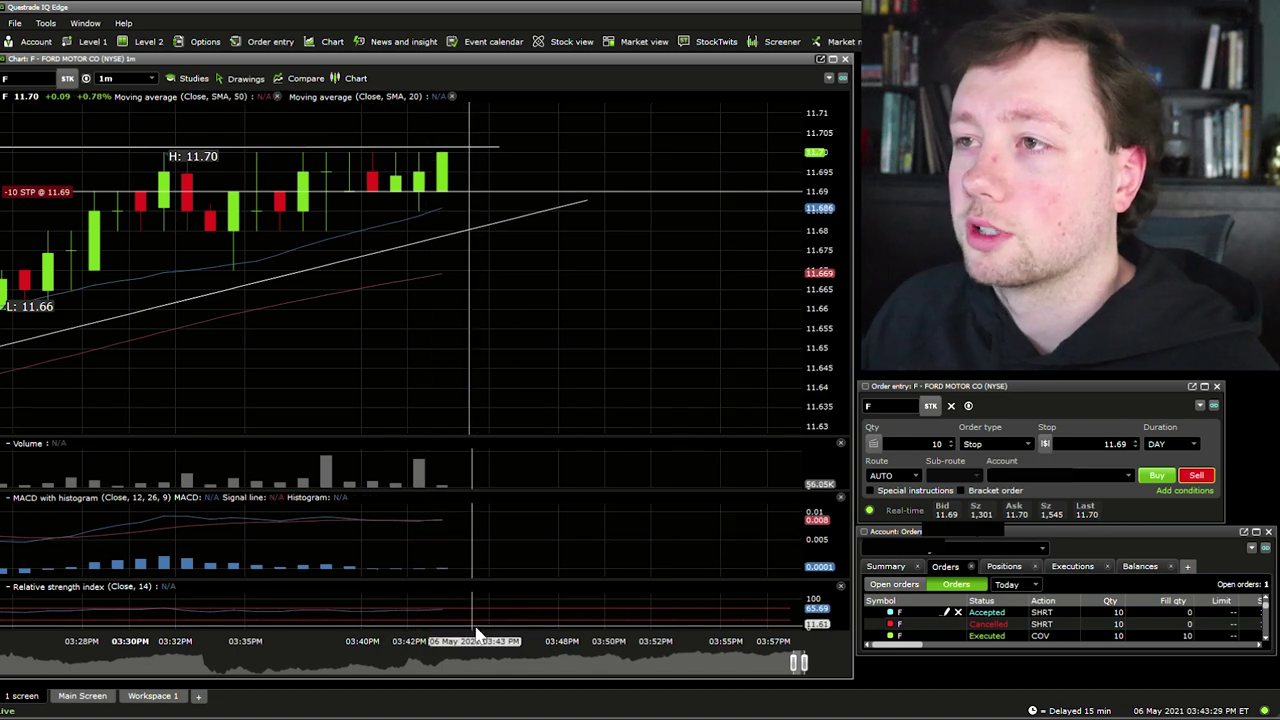
Step: Add a horizontal price line at 11.72, at the morning high on the chart
{"action": "left_click_drag", "start_coordinate": [800, 663], "coordinate": [790, 663]}
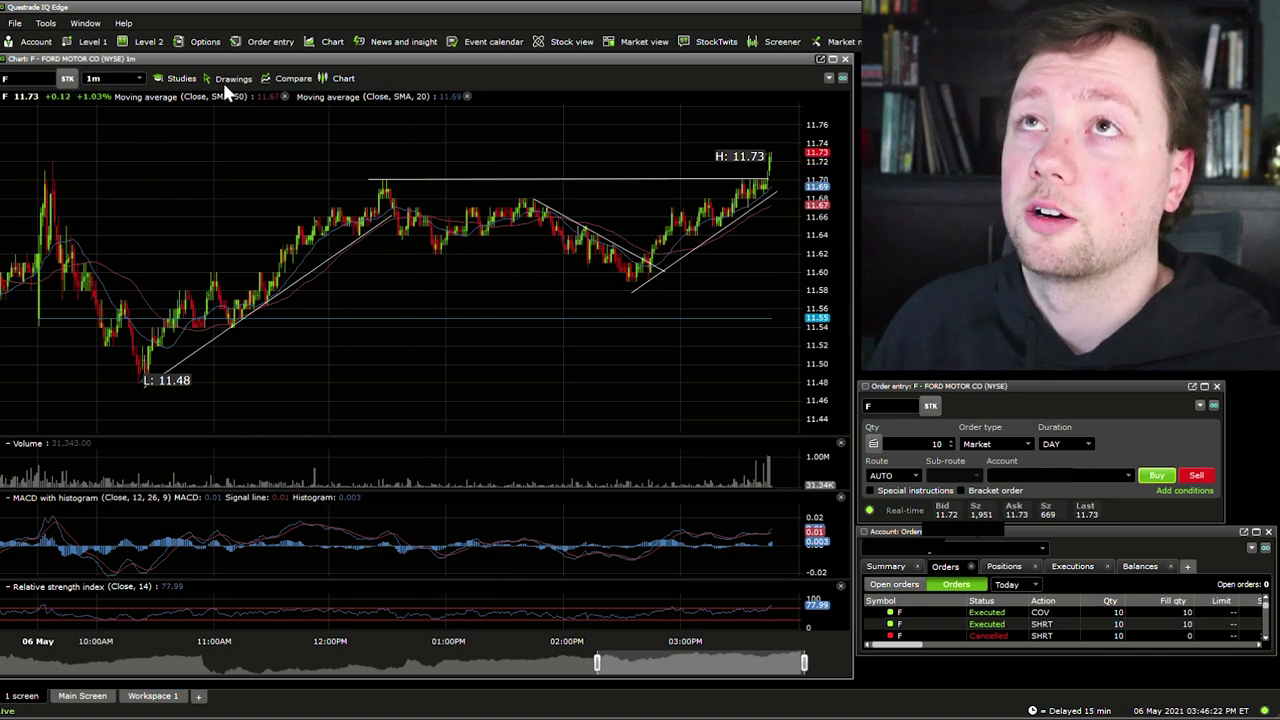
{"action": "left_click", "coordinate": [54, 160]}
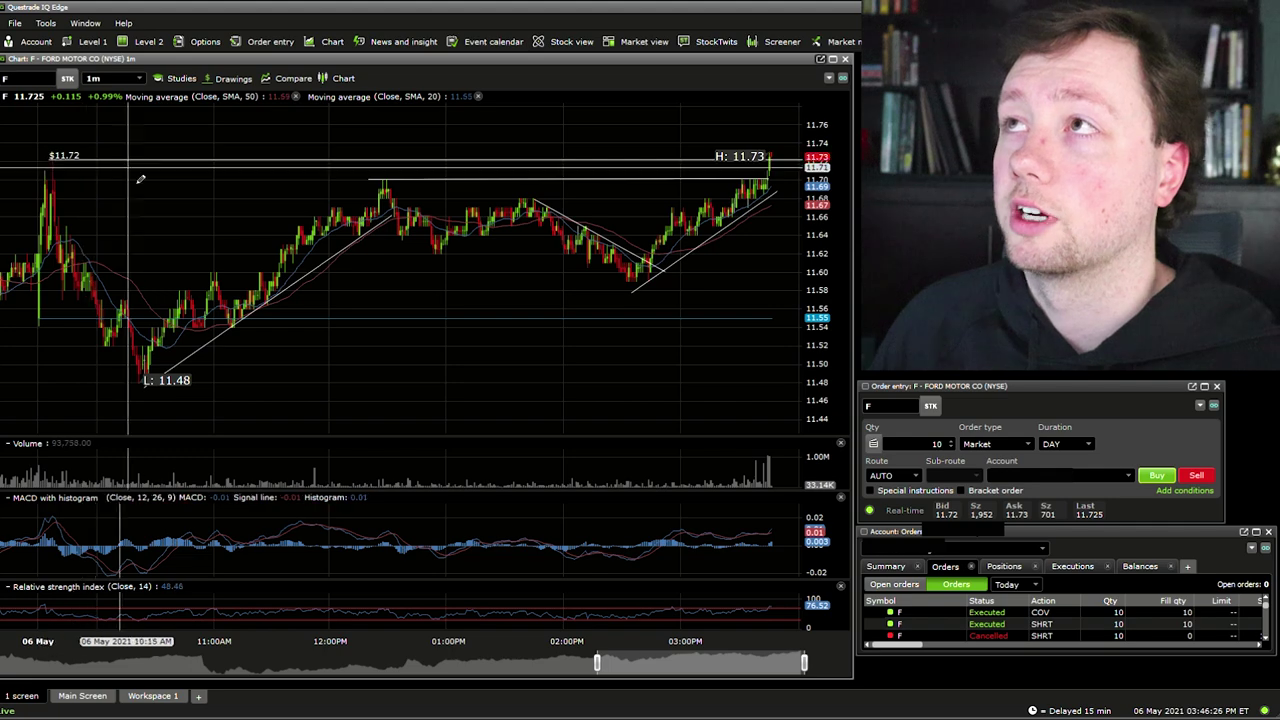
Step: Sell short 10 shares of F with a Market order
{"action": "left_click_drag", "start_coordinate": [613, 668], "coordinate": [761, 663]}
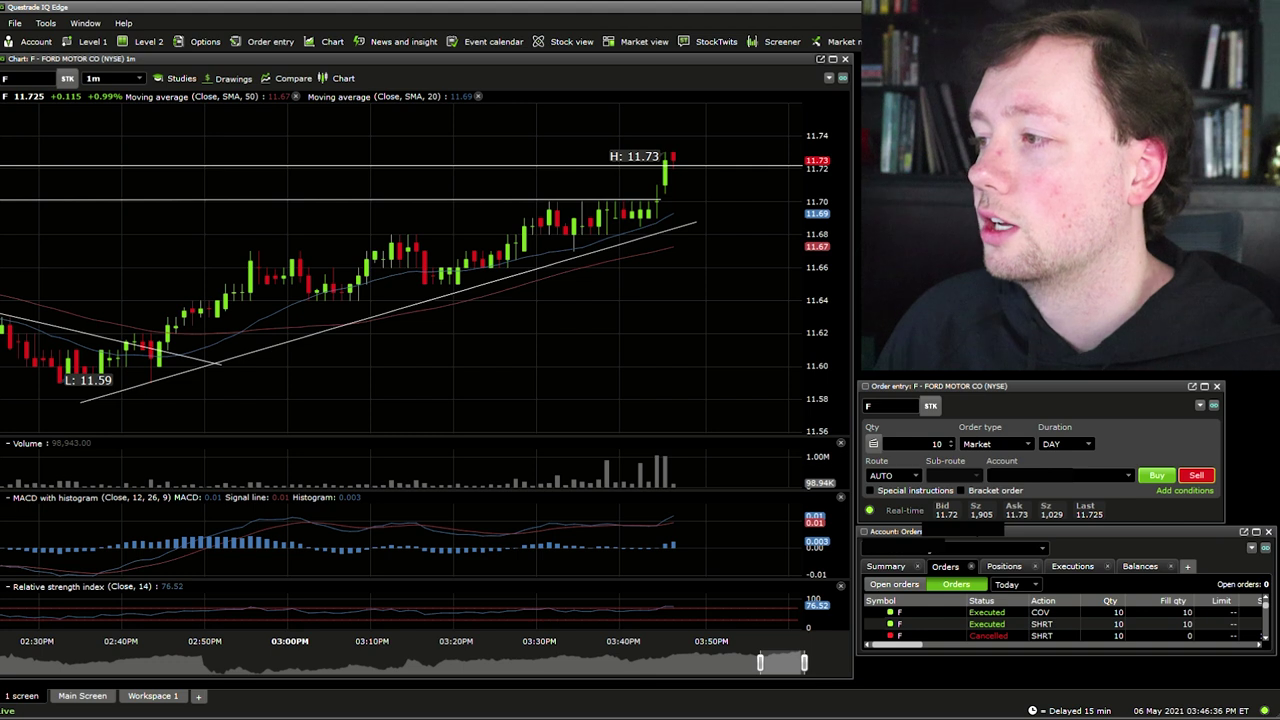
{"action": "left_click", "coordinate": [1196, 475]}
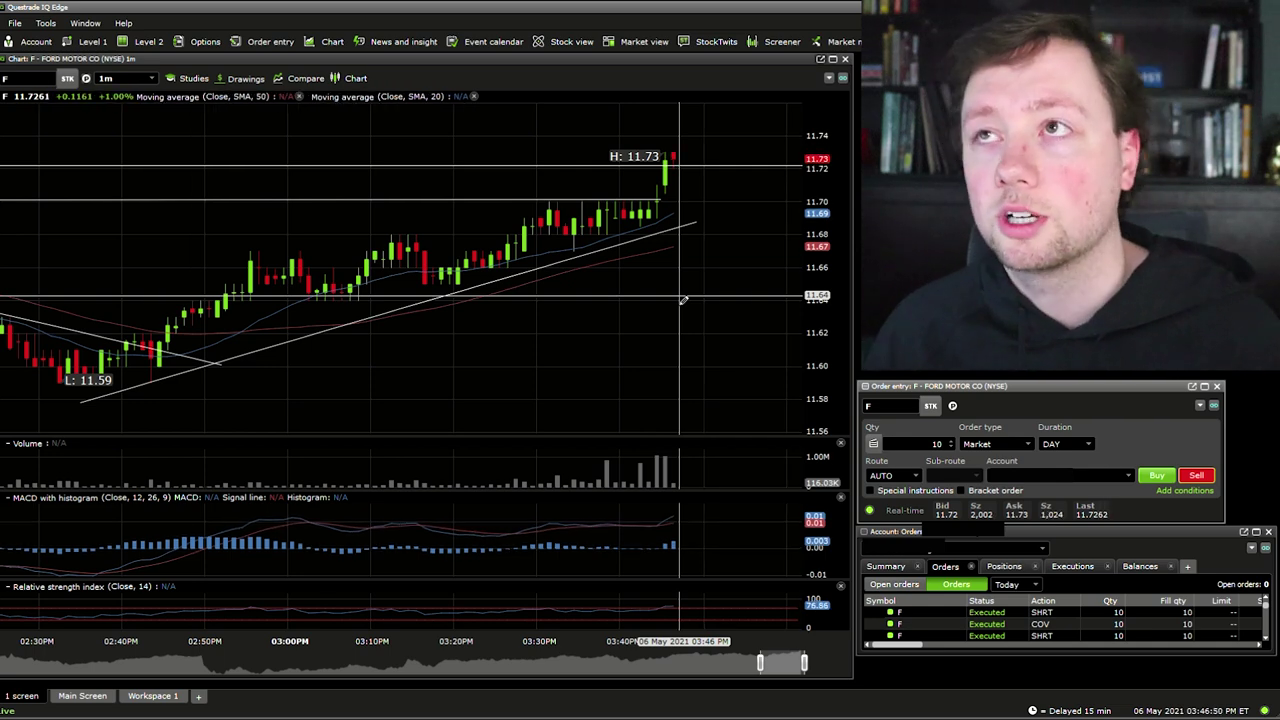
Step: Place a Limit buy order for 10 shares of F at 11.70 to cover the short position
{"action": "left_click", "coordinate": [1022, 448]}
{"action": "left_click", "coordinate": [996, 480]}
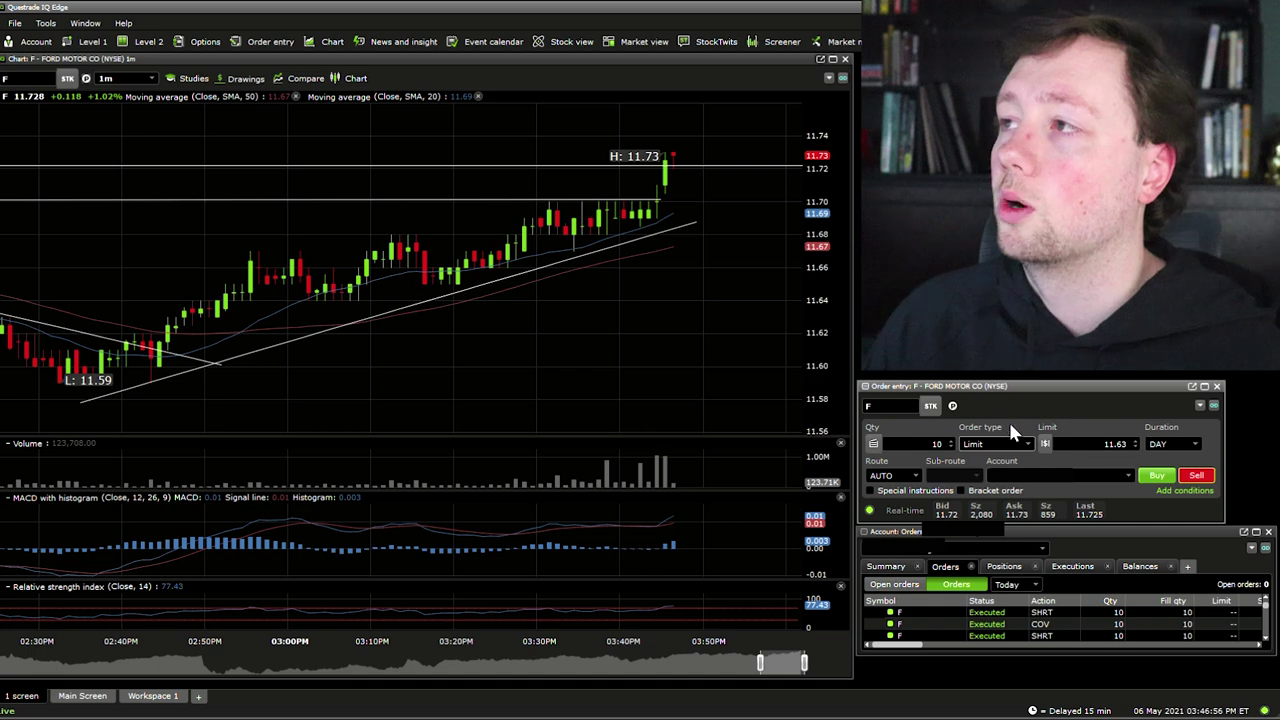
{"action": "left_click", "coordinate": [1112, 446]}
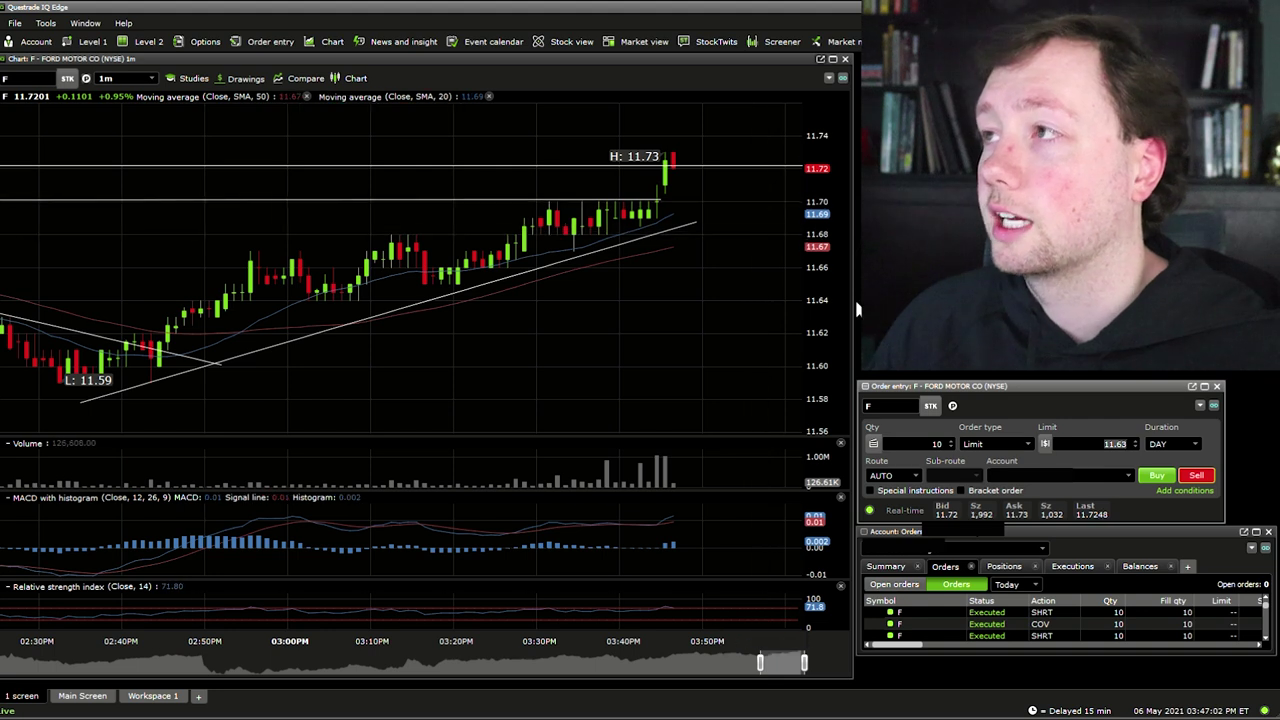
{"action": "left_click", "coordinate": [1120, 450]}
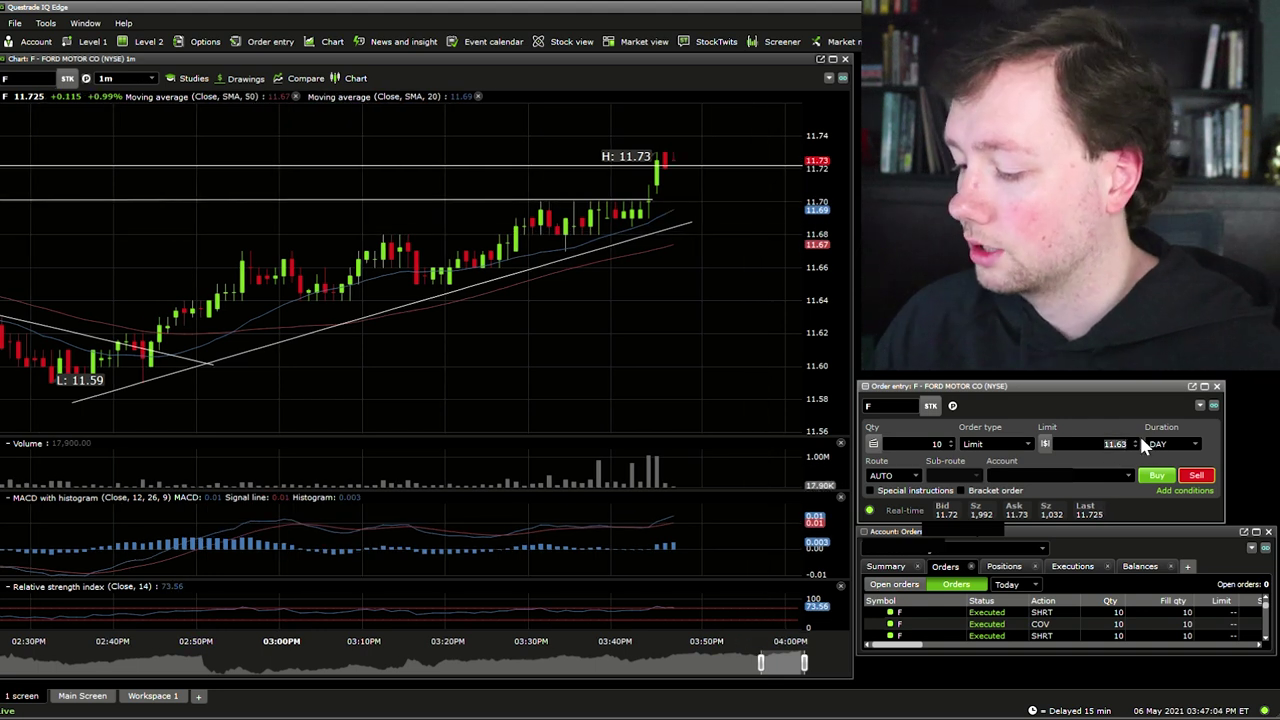
{"action": "type", "text": "11.70"}
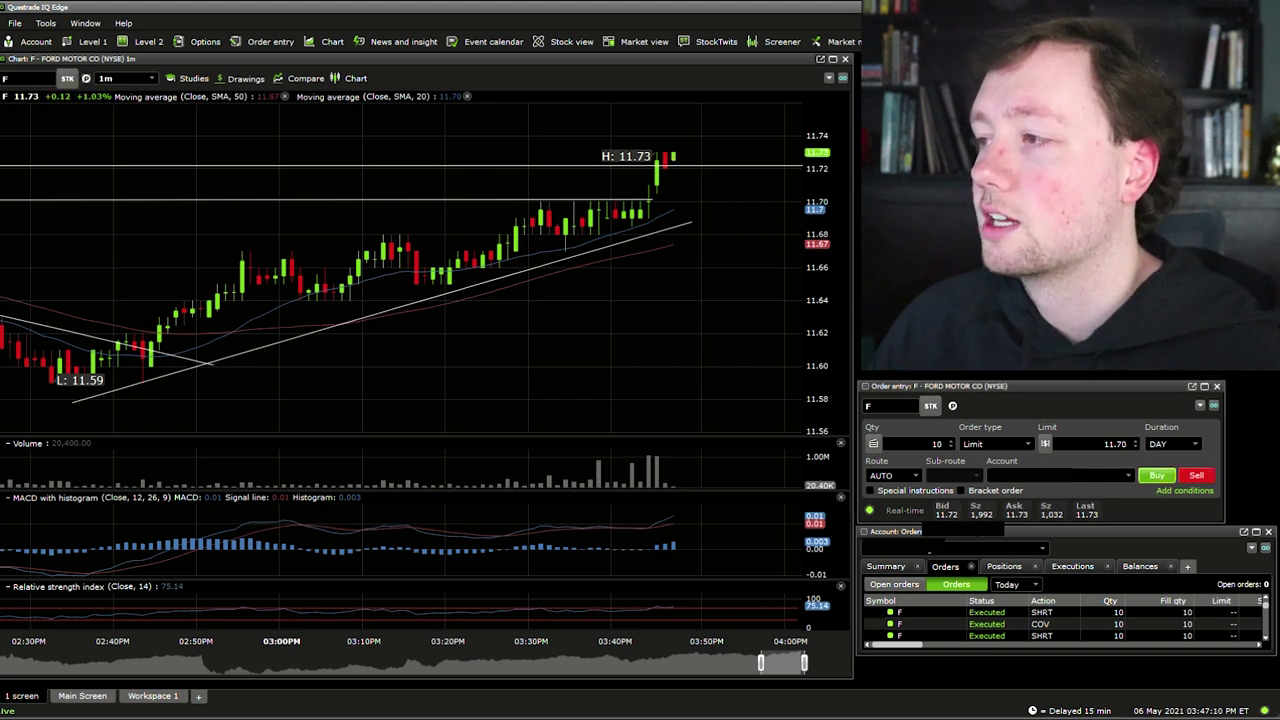
{"action": "key", "text": "Return"}
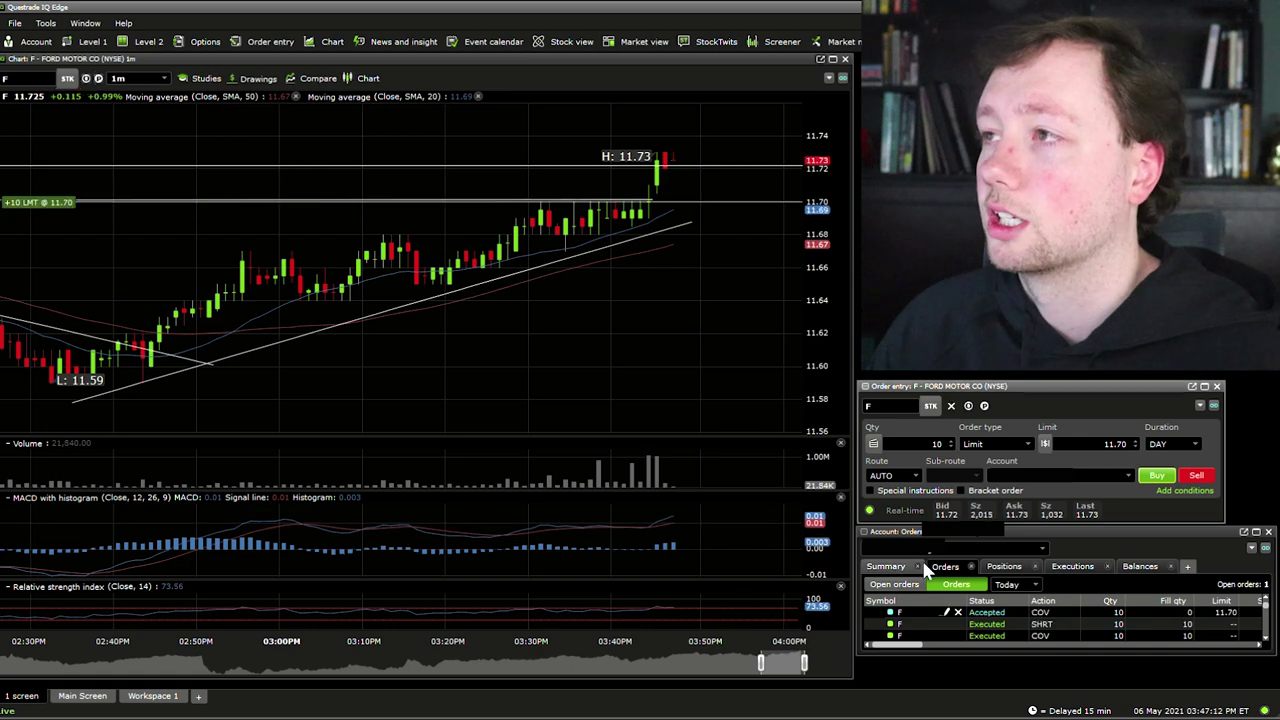